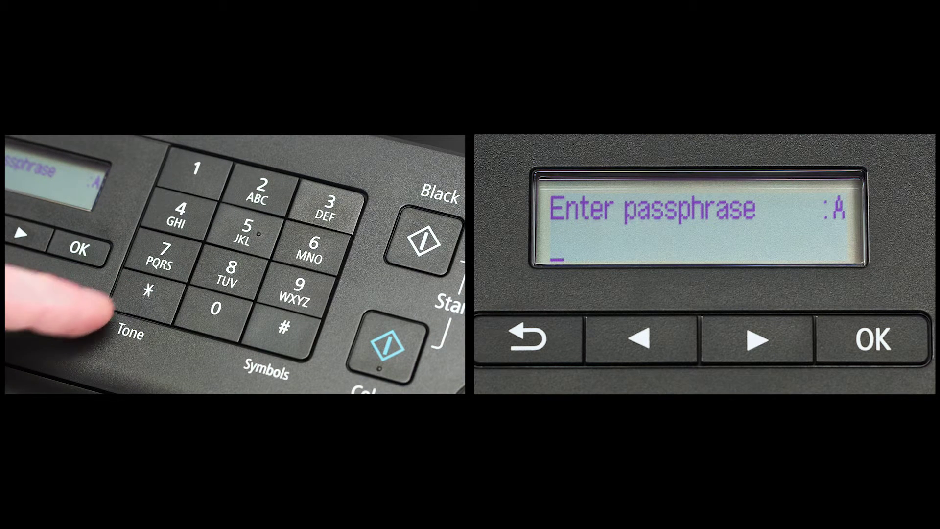
Switch the printer's passphrase entry from letters to numeric characters
left_click(148, 291)
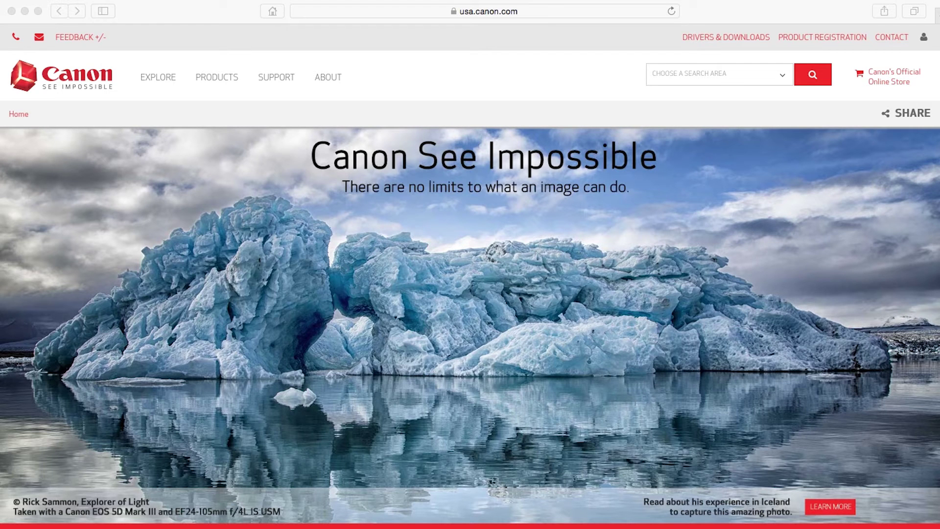
Go to canon.com/ijsetup and choose Set Up, U.S.A., MX472 and Mac
key("super+l")
type("canon.com/ijsetu")
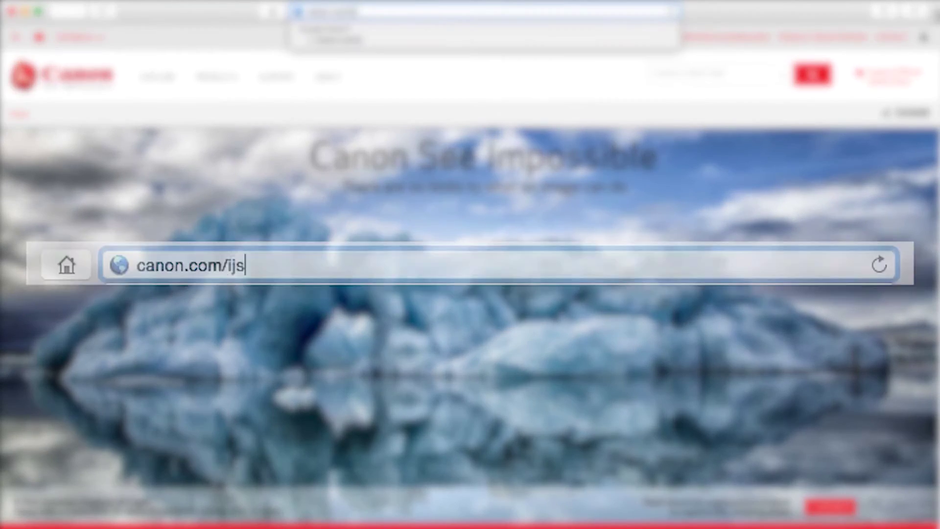
type("p")
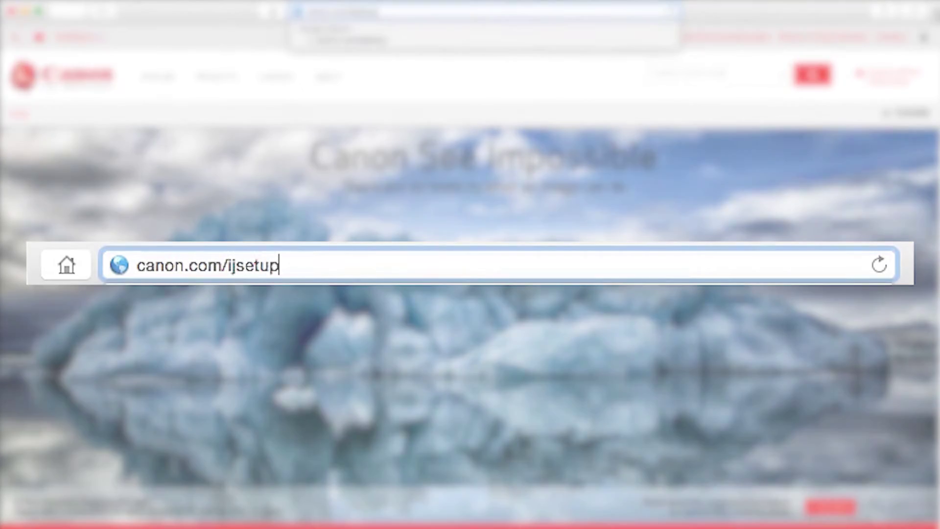
key("Return")
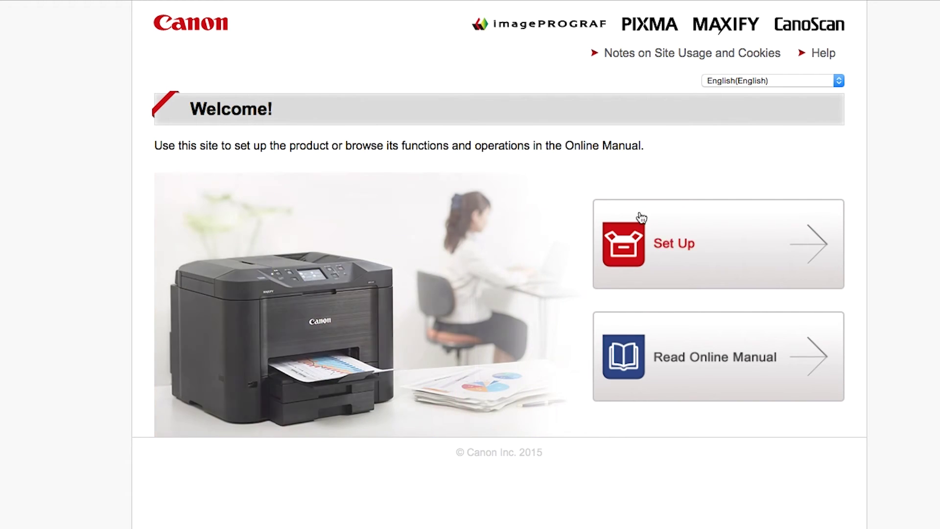
left_click(661, 238)
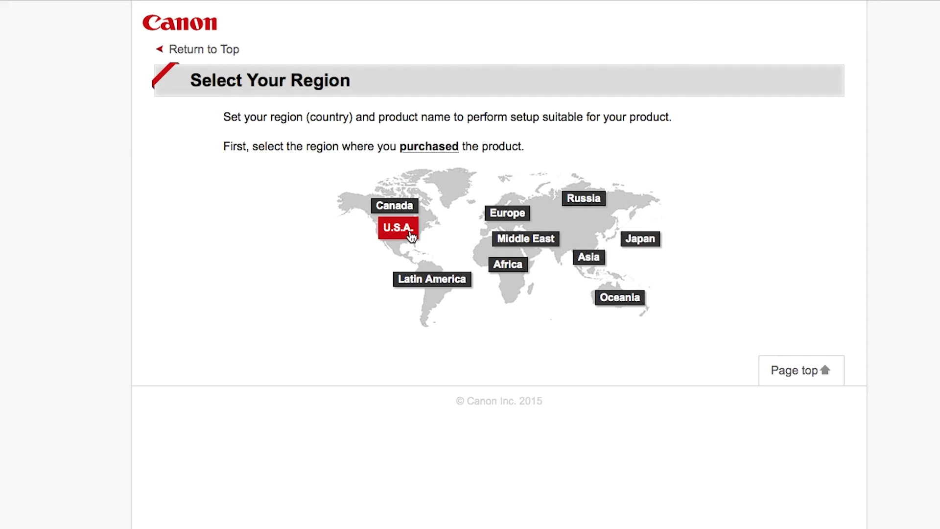
left_click(411, 236)
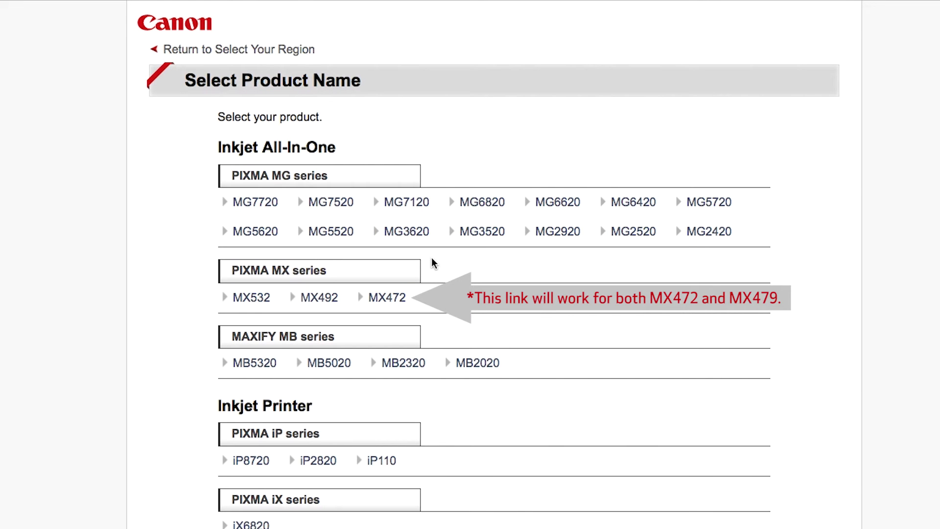
left_click(401, 296)
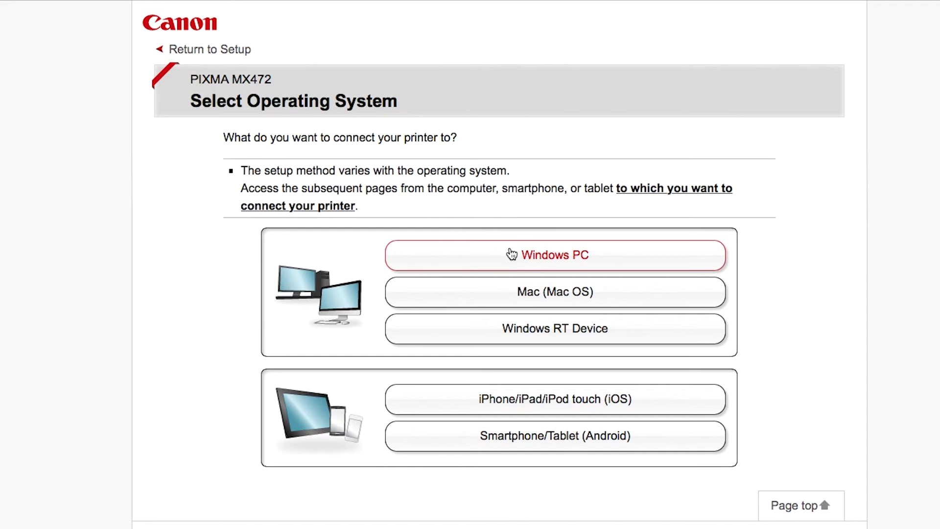
left_click(524, 294)
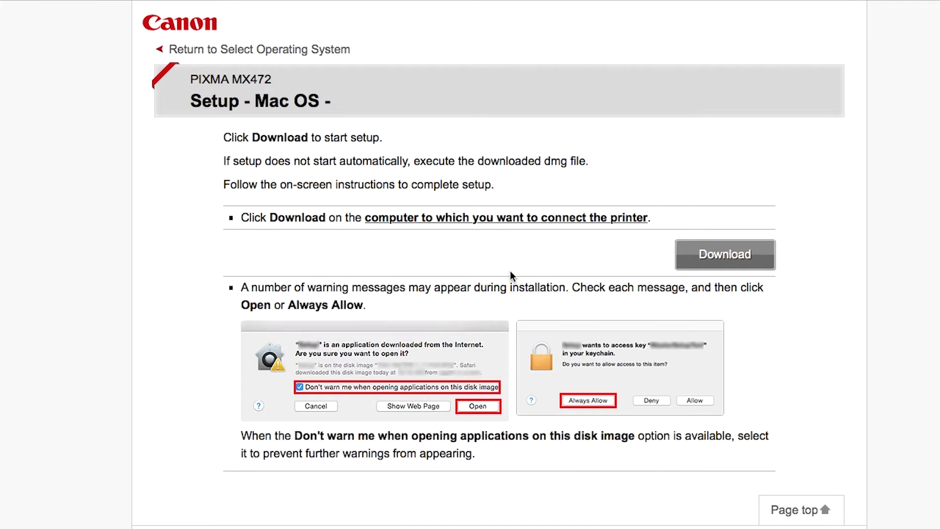
Download and open mac-mx470-1_2-mcd.dmg, then close Safari
left_click(693, 259)
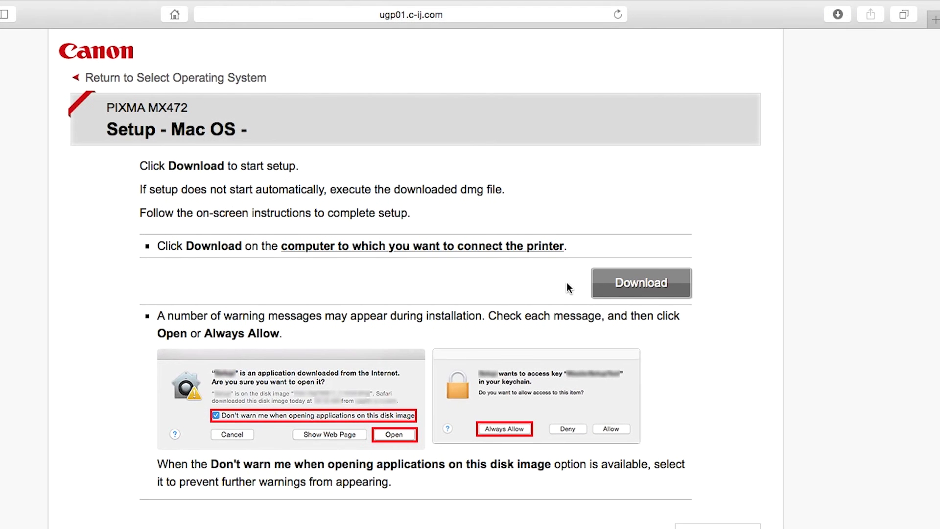
left_click(837, 14)
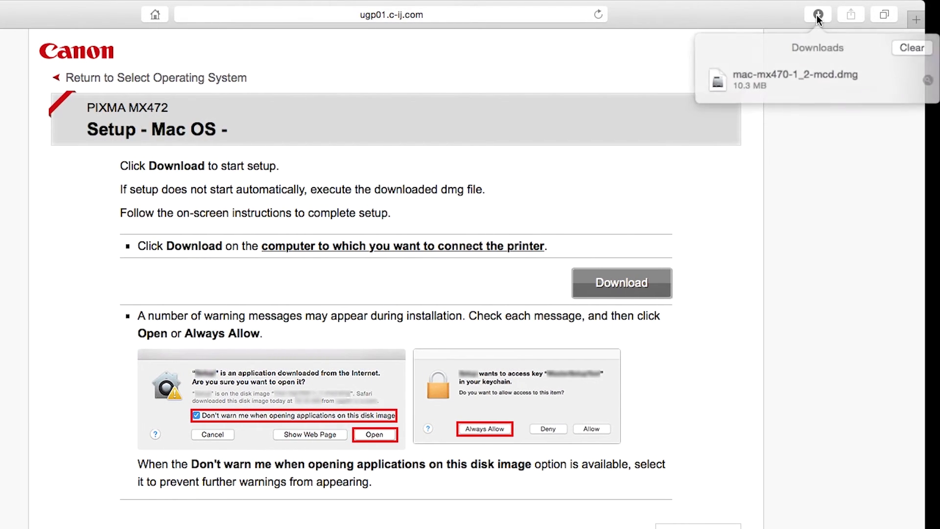
left_click(813, 73)
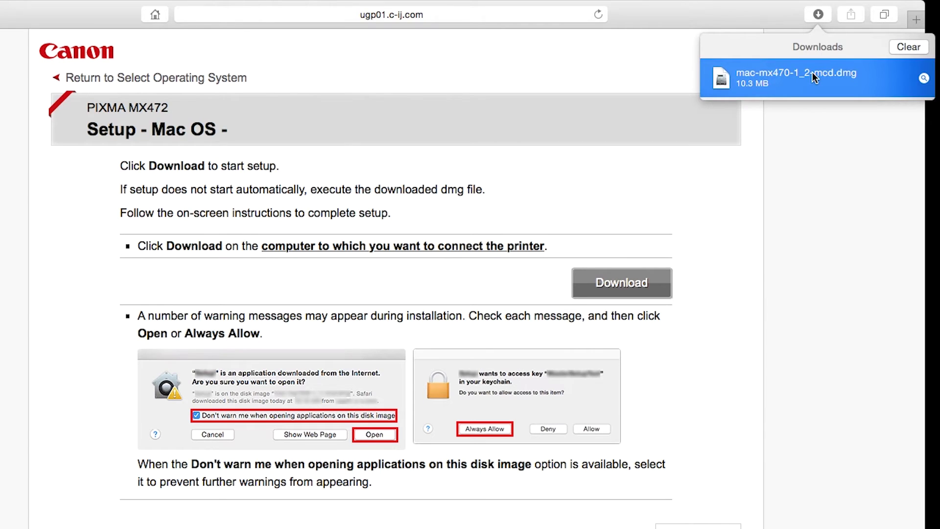
double_click(812, 73)
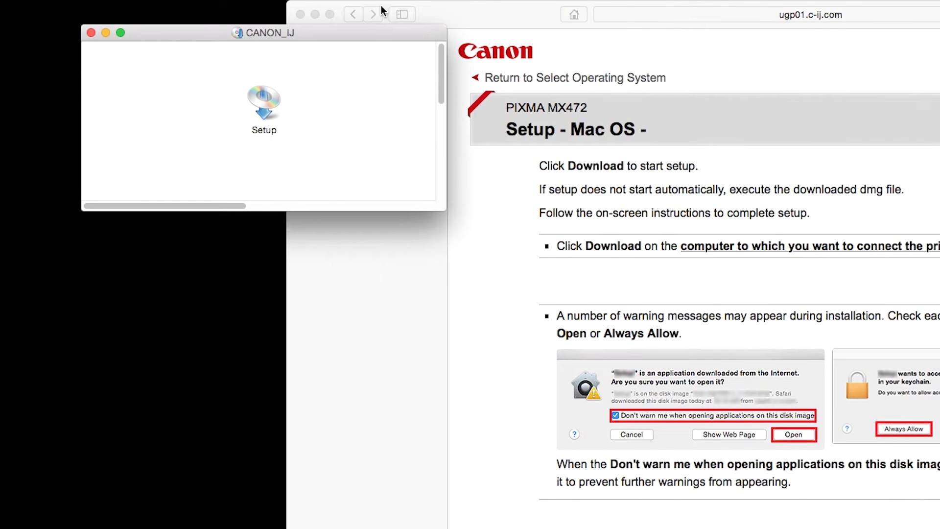
left_click(300, 14)
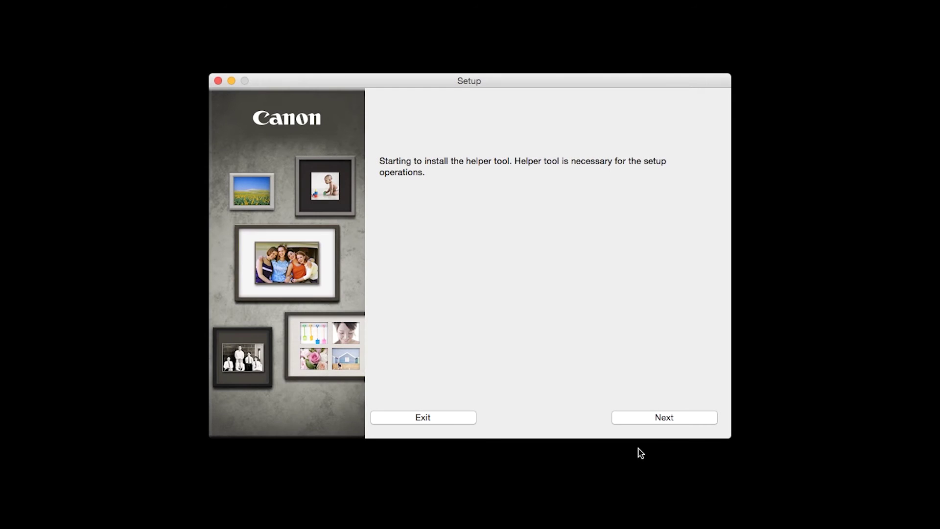
Authorise the Canon helper tool installation with the administrator password
left_click(656, 419)
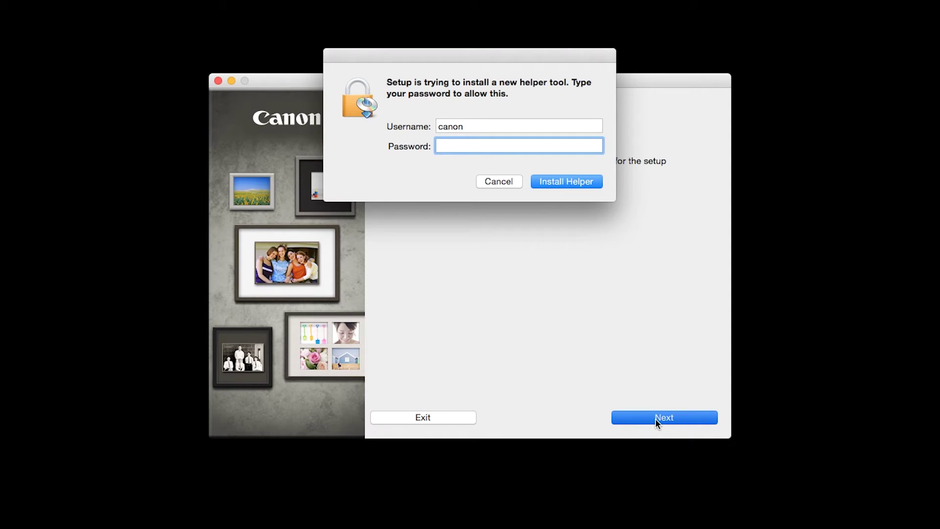
type("********")
left_click(577, 185)
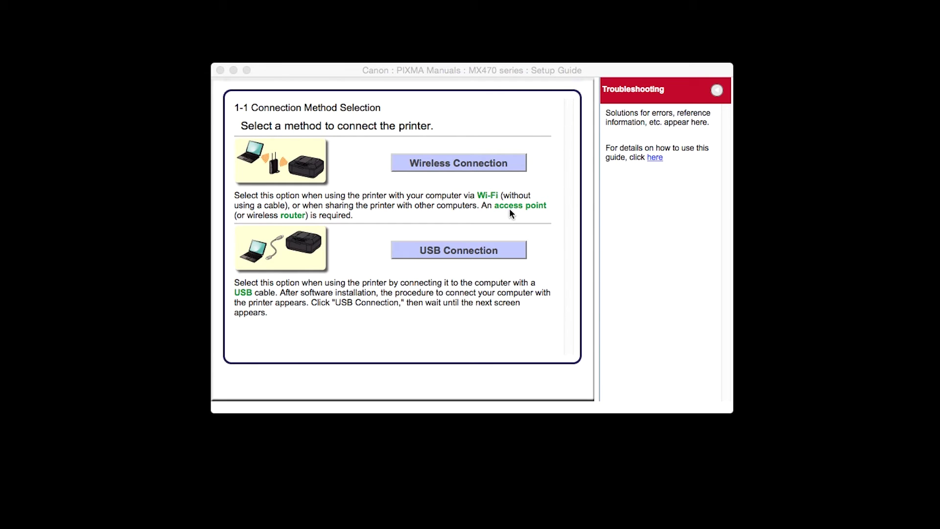
Choose a wireless connection and continue once the printer is found already connected
left_click(489, 159)
left_click(488, 160)
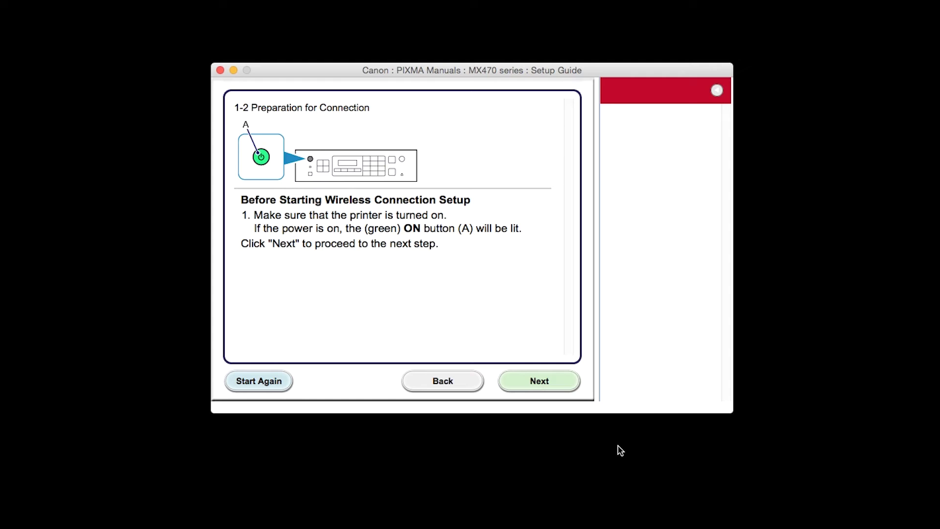
left_click(557, 383)
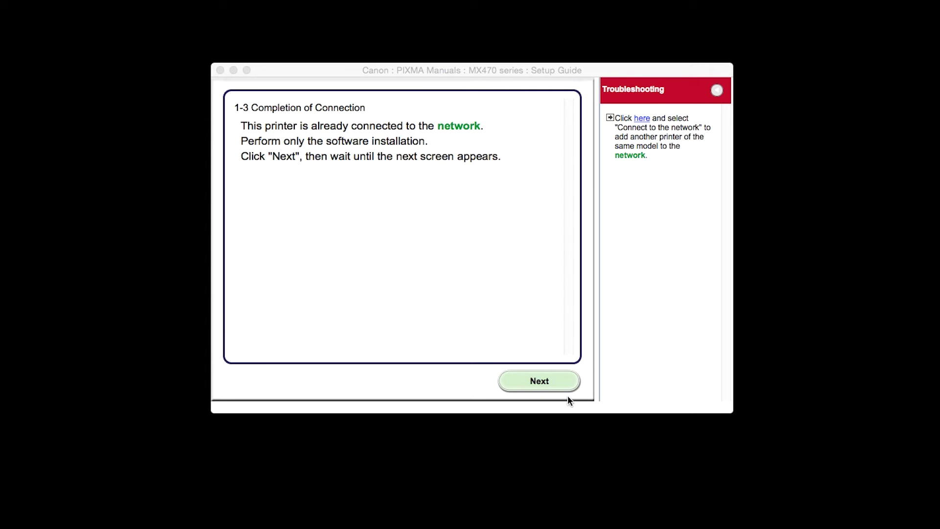
left_click(560, 384)
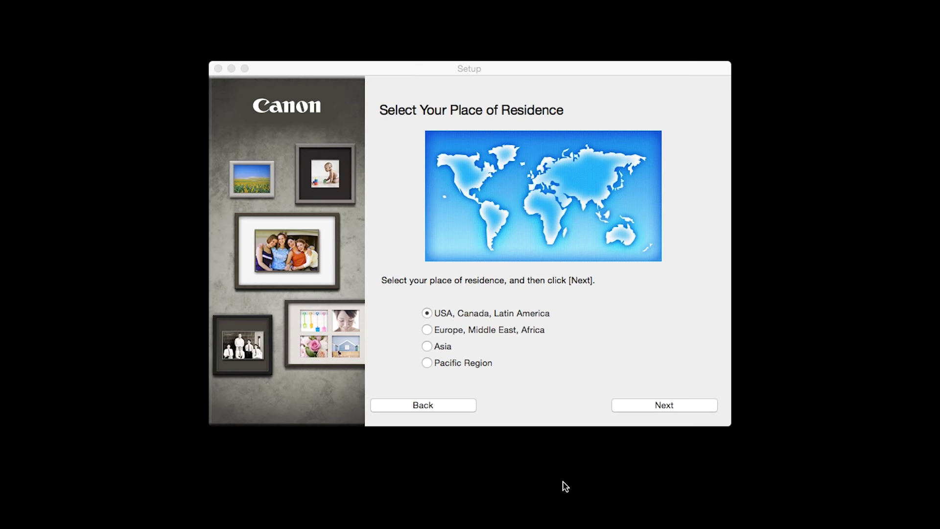
Choose USA, Canada, Latin America and United States, then select all seven software packages
left_click(627, 405)
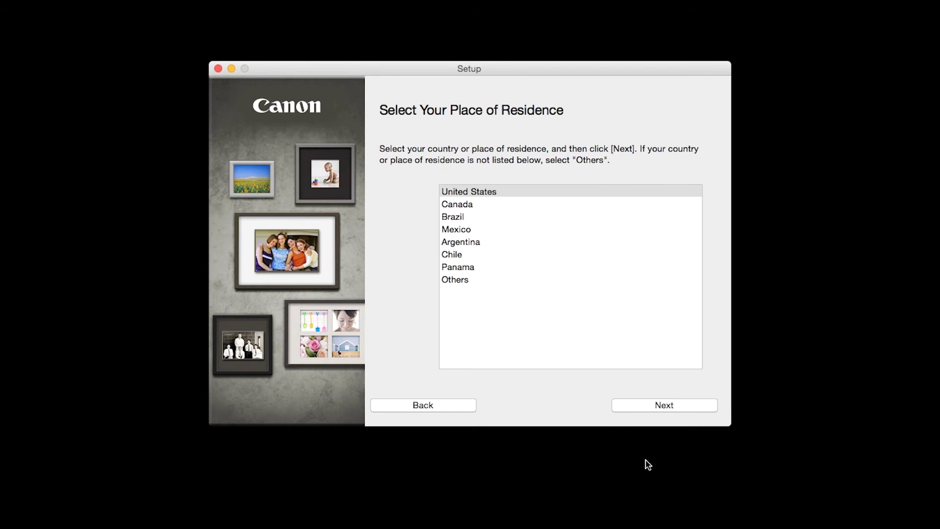
left_click(643, 407)
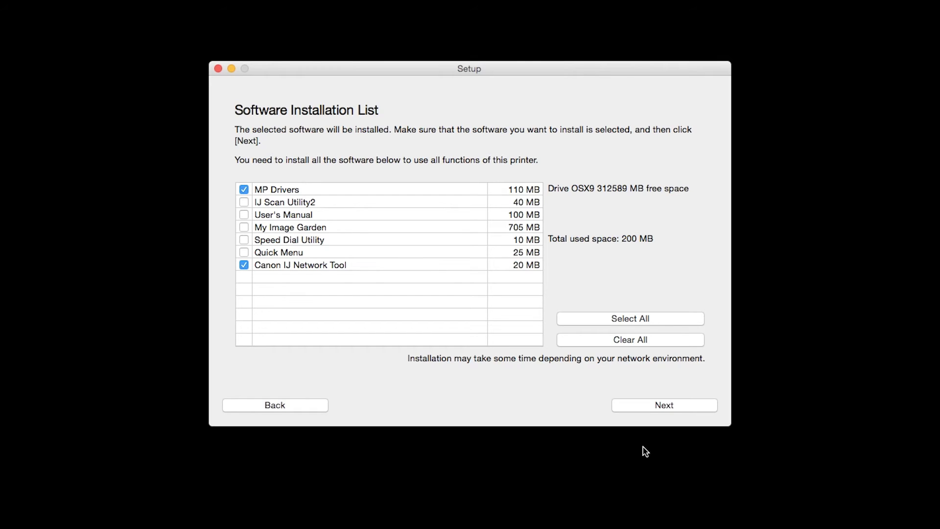
left_click(245, 202)
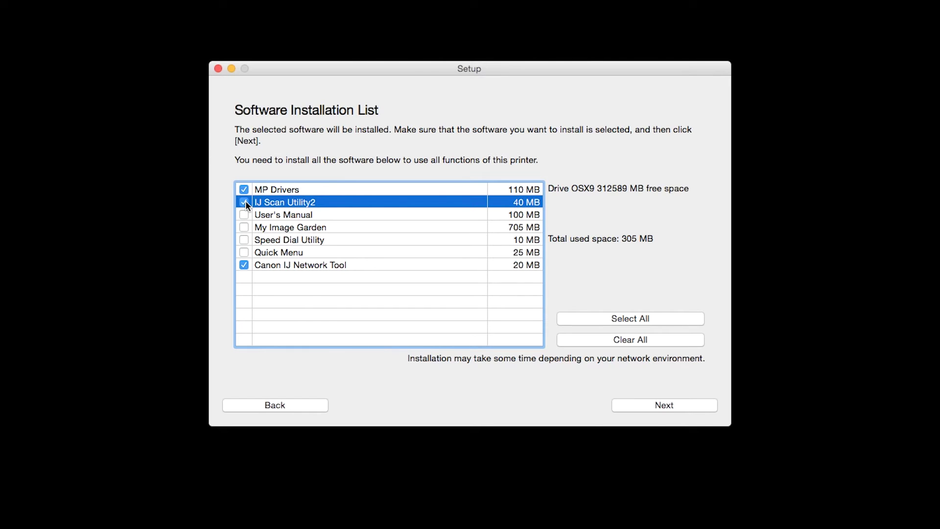
left_click(601, 323)
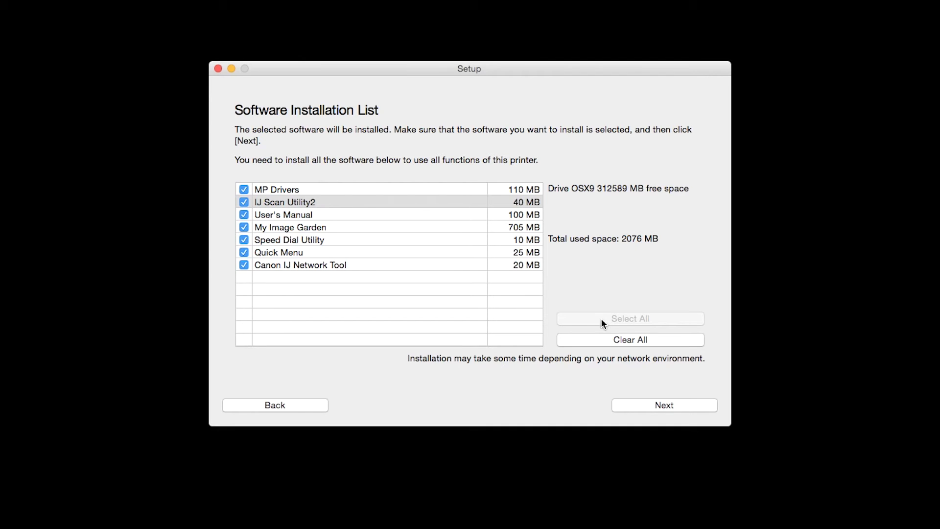
left_click(661, 404)
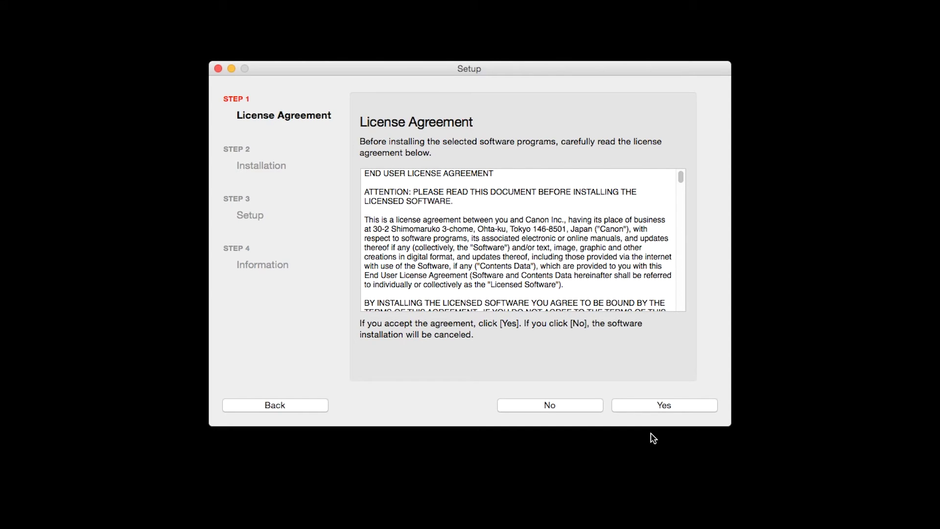
Accept the license, agree to the desktop manual alias, and start installing the software
left_click(660, 407)
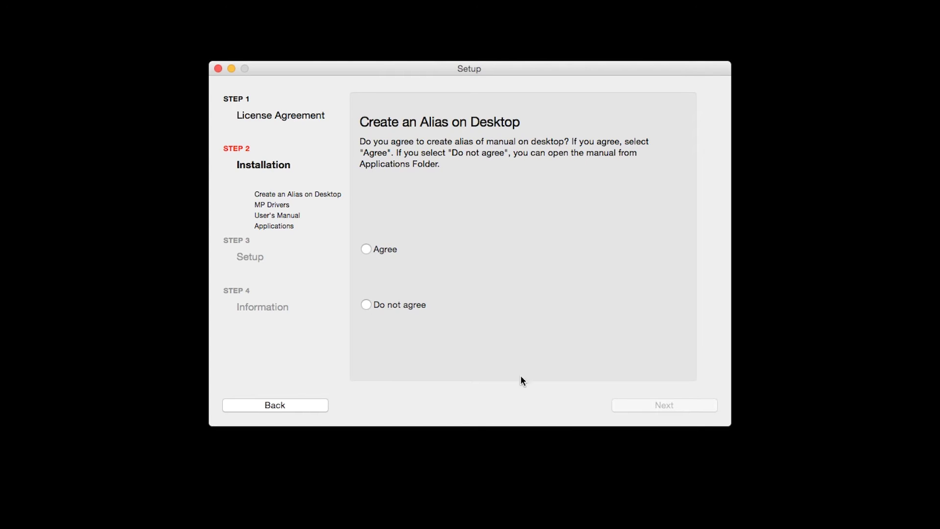
left_click(367, 250)
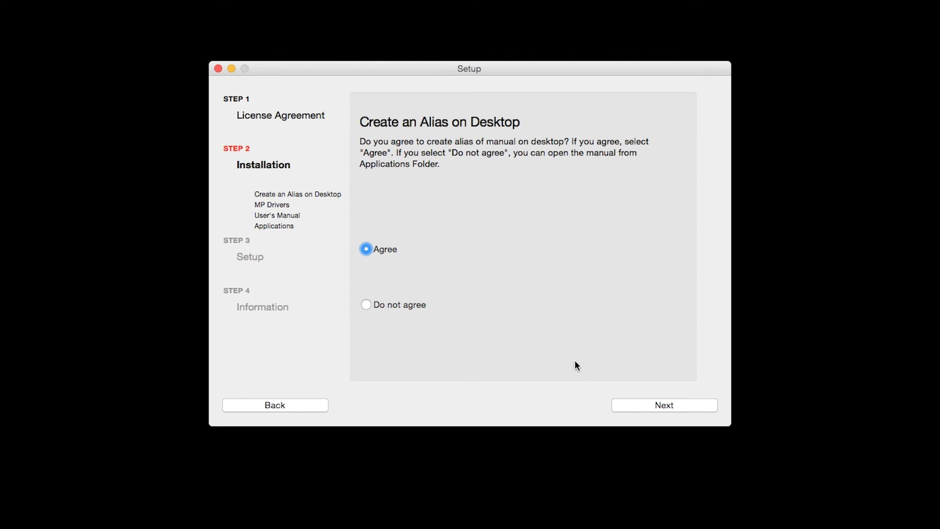
left_click(660, 405)
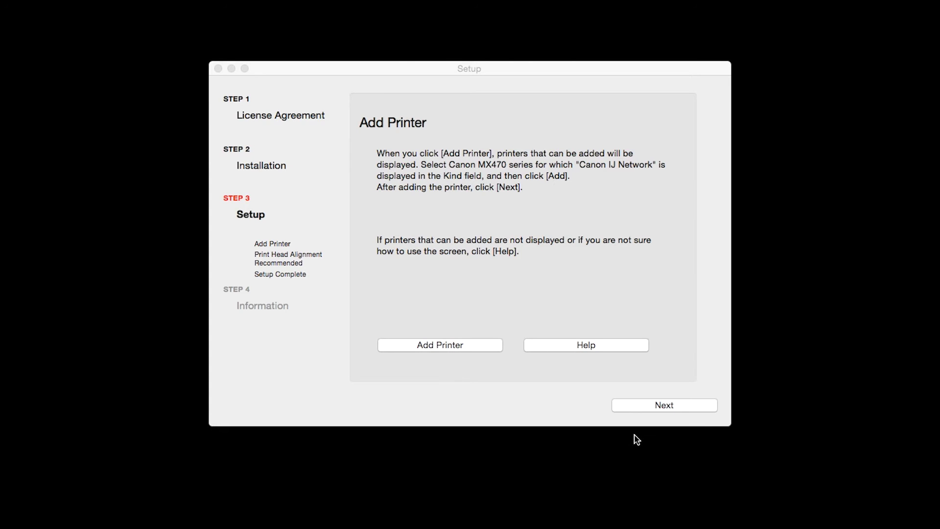
Add the MX470 series entry with Kind 'Canon IJ Network' from the printer list
left_click(480, 343)
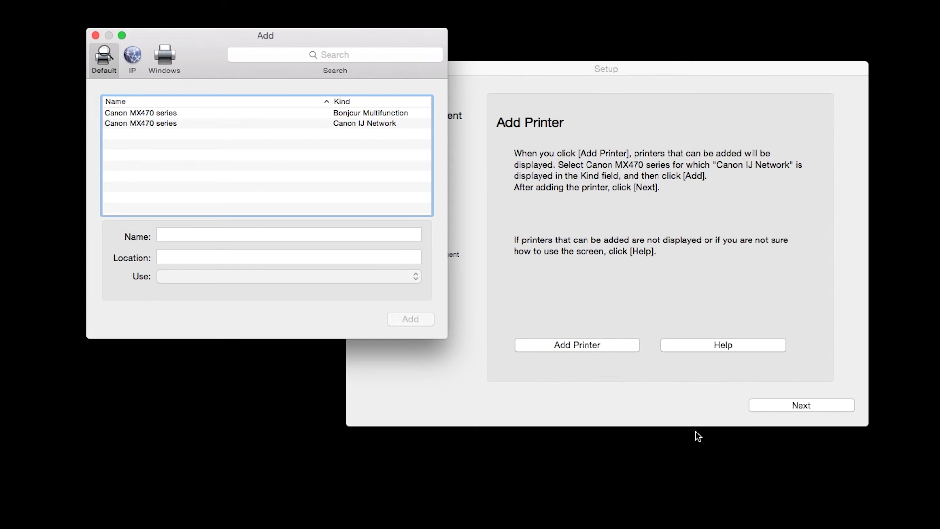
left_click(372, 124)
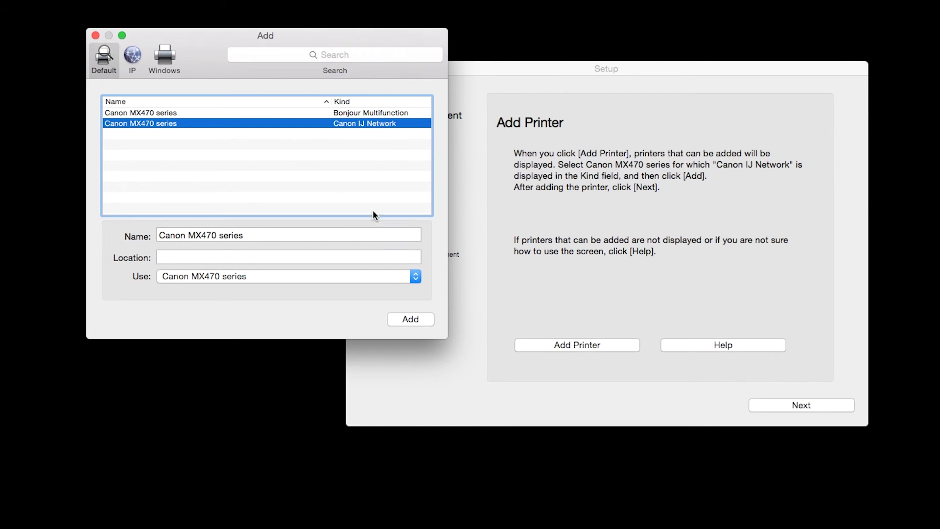
left_click(407, 318)
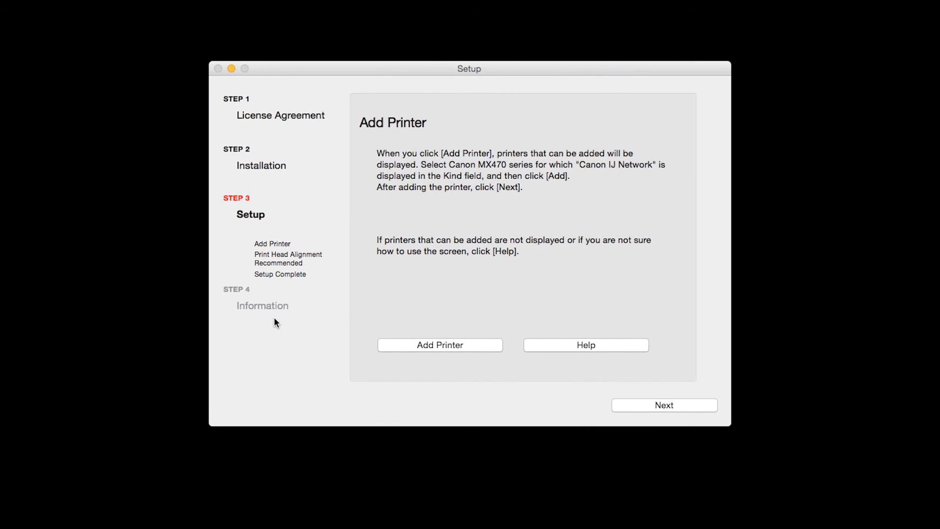
Continue past Add Printer, the print head alignment advice and Setup Complete
left_click(667, 410)
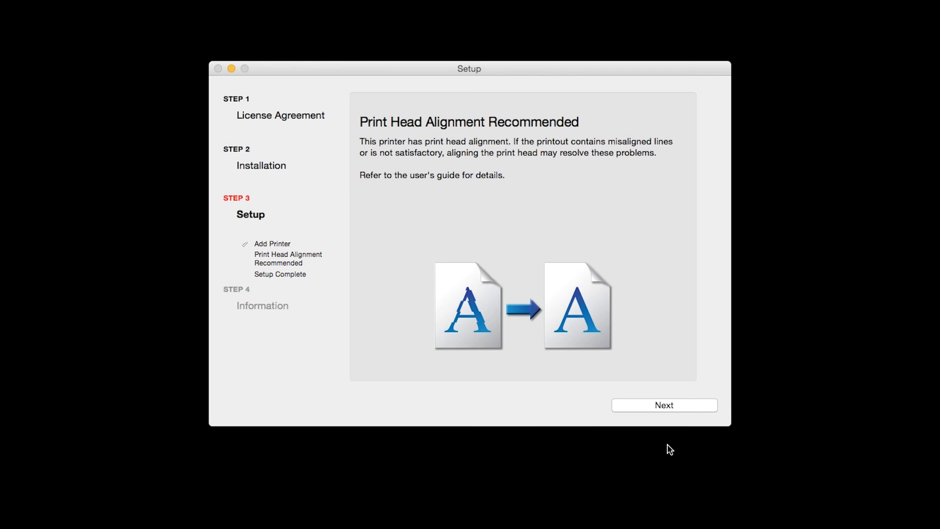
left_click(669, 406)
left_click(669, 406)
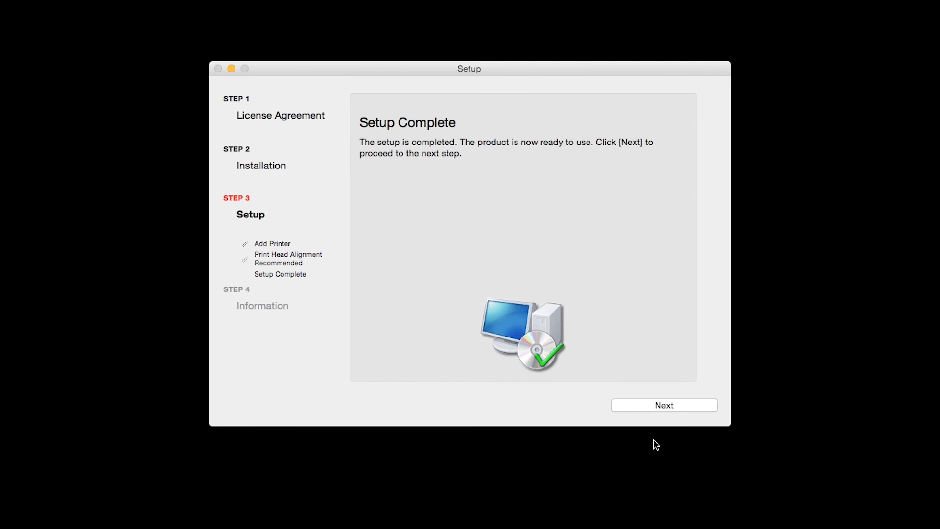
left_click(657, 408)
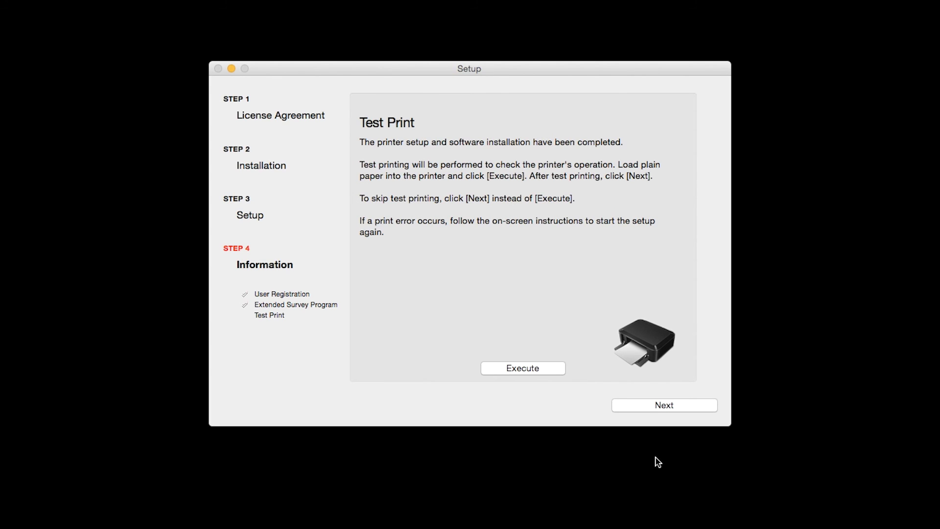
Execute the test print, then finish to reach 'Installation completed successfully'
left_click(544, 368)
left_click(632, 405)
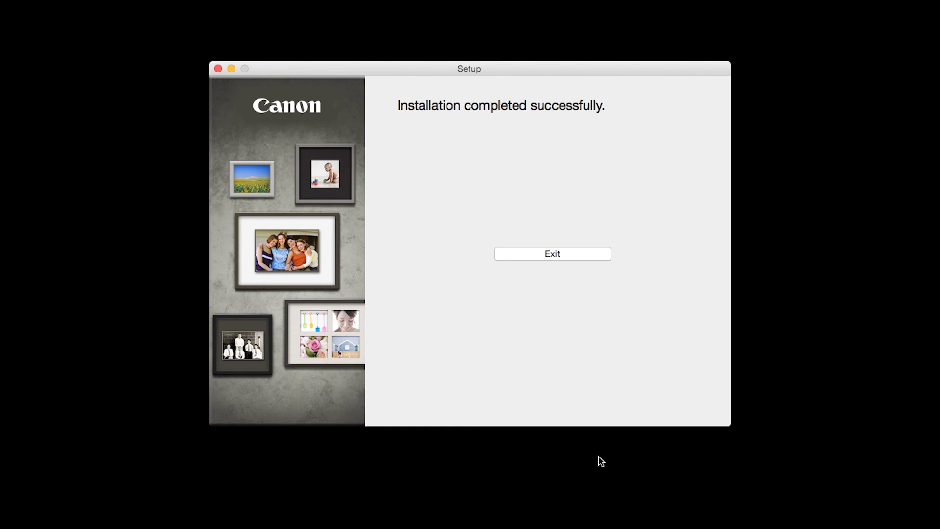